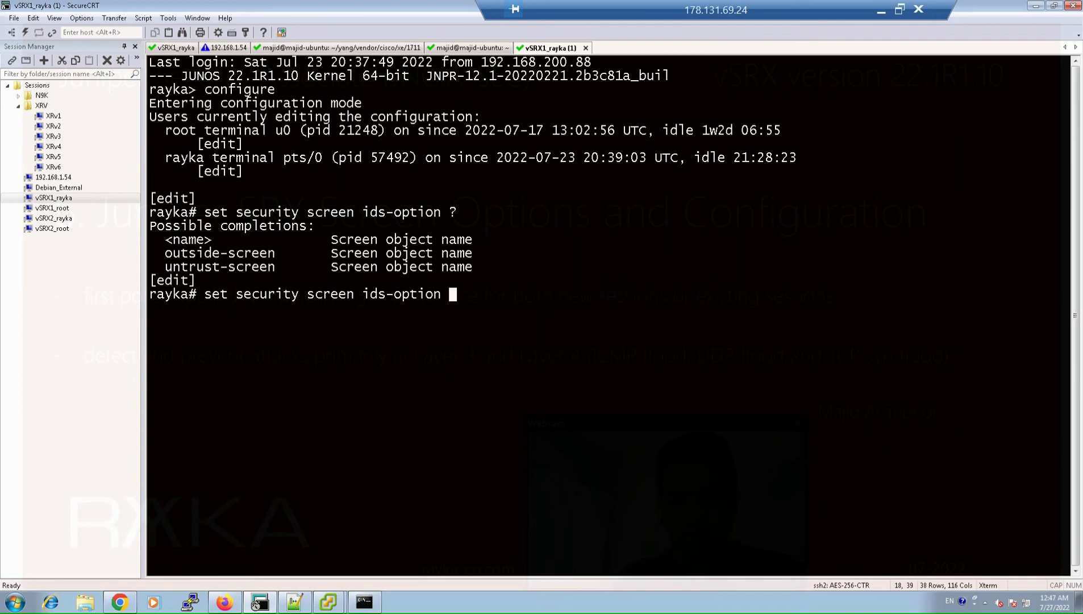
List the available options for the outside-screen ids-option and for its limit-session setting.
{"action": "type", "text": "outside-screen ?"}
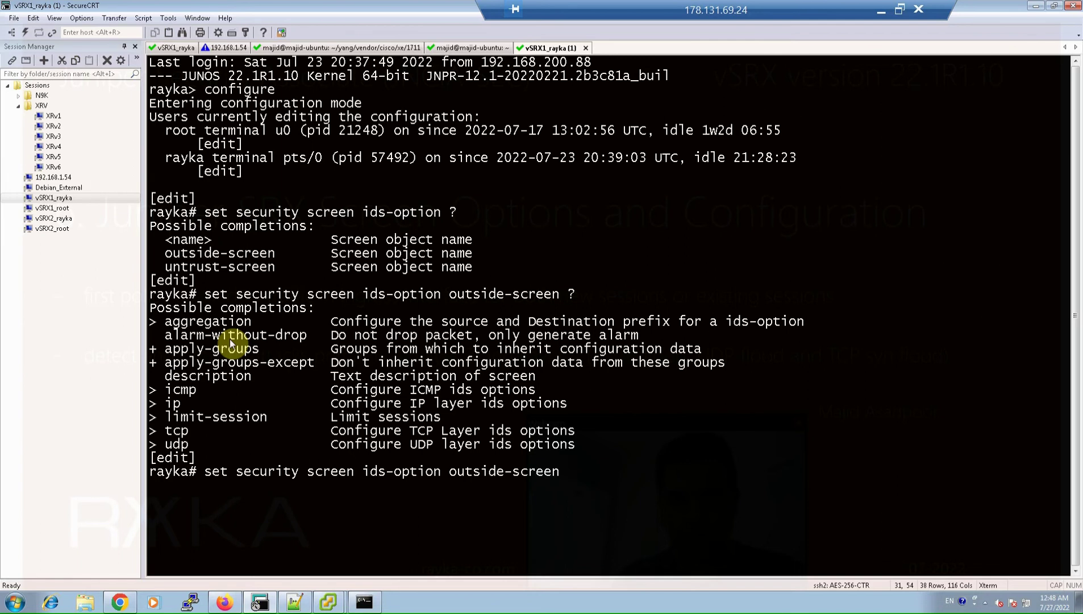
{"action": "type", "text": "?"}
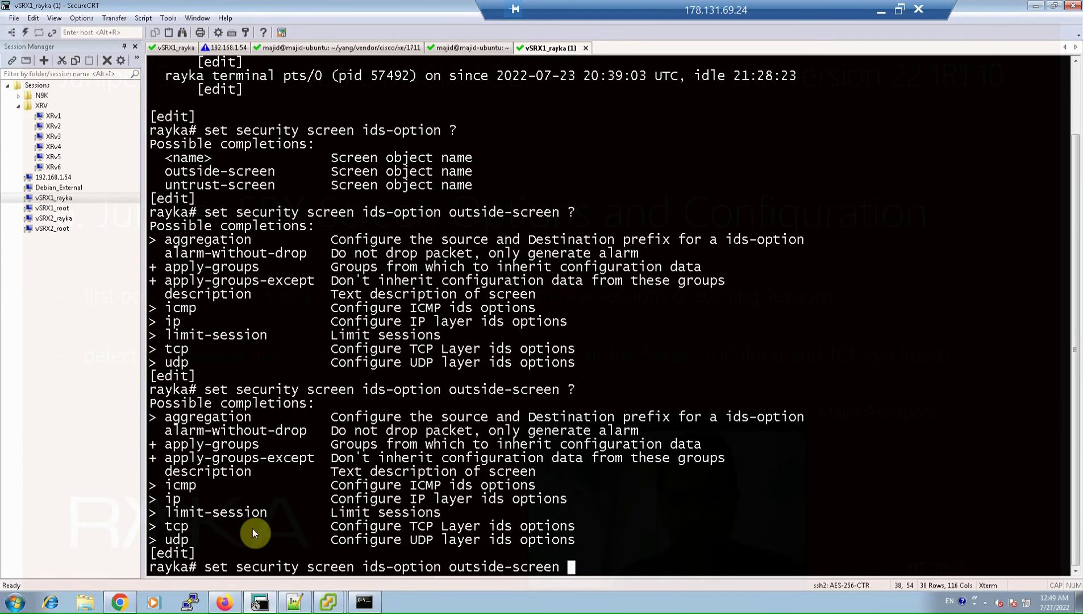
{"action": "type", "text": "limit-session ?"}
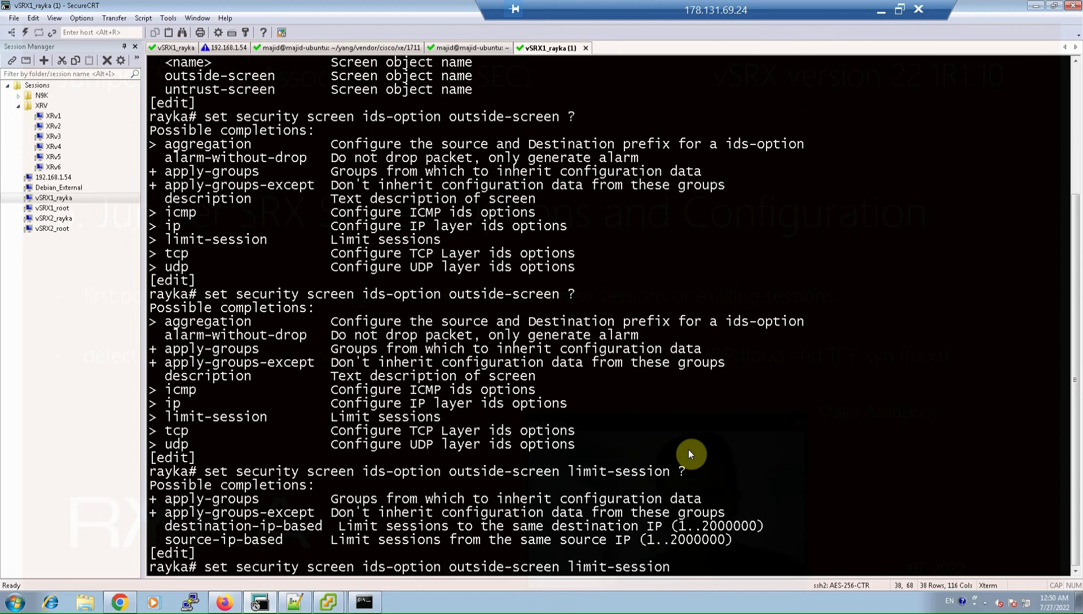
List the ICMP options available under the outside-screen ids-option.
{"action": "key", "text": "BackSpace"}
{"action": "key", "text": "BackSpace"}
{"action": "key", "text": "BackSpace"}
{"action": "key", "text": "BackSpace"}
{"action": "key", "text": "BackSpace"}
{"action": "key", "text": "BackSpace"}
{"action": "key", "text": "BackSpace"}
{"action": "key", "text": "BackSpace"}
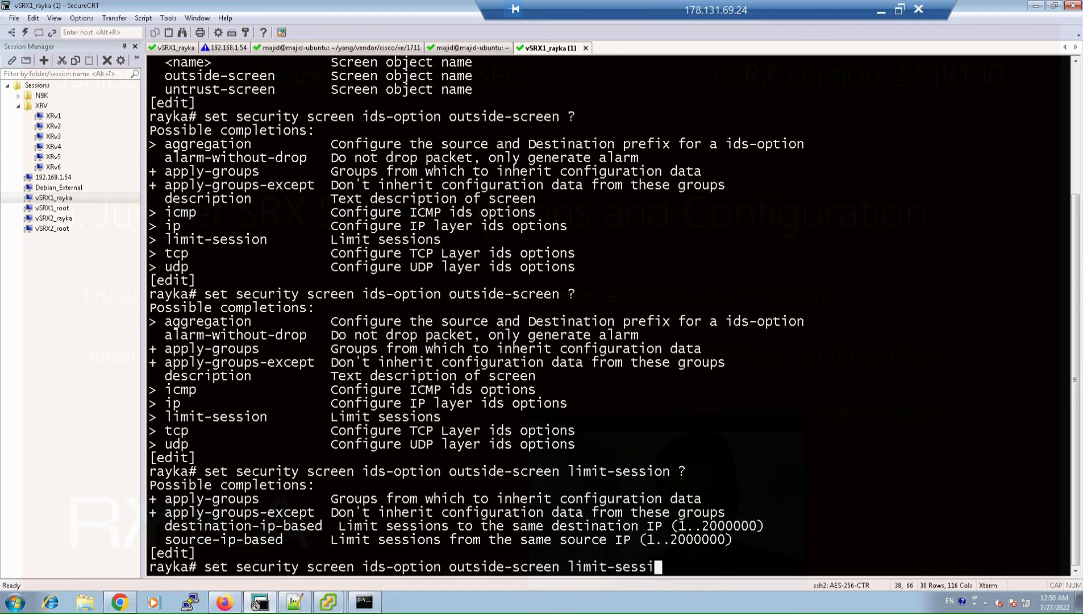
{"action": "key", "text": "BackSpace"}
{"action": "key", "text": "BackSpace"}
{"action": "key", "text": "BackSpace"}
{"action": "key", "text": "BackSpace"}
{"action": "key", "text": "BackSpace"}
{"action": "key", "text": "BackSpace"}
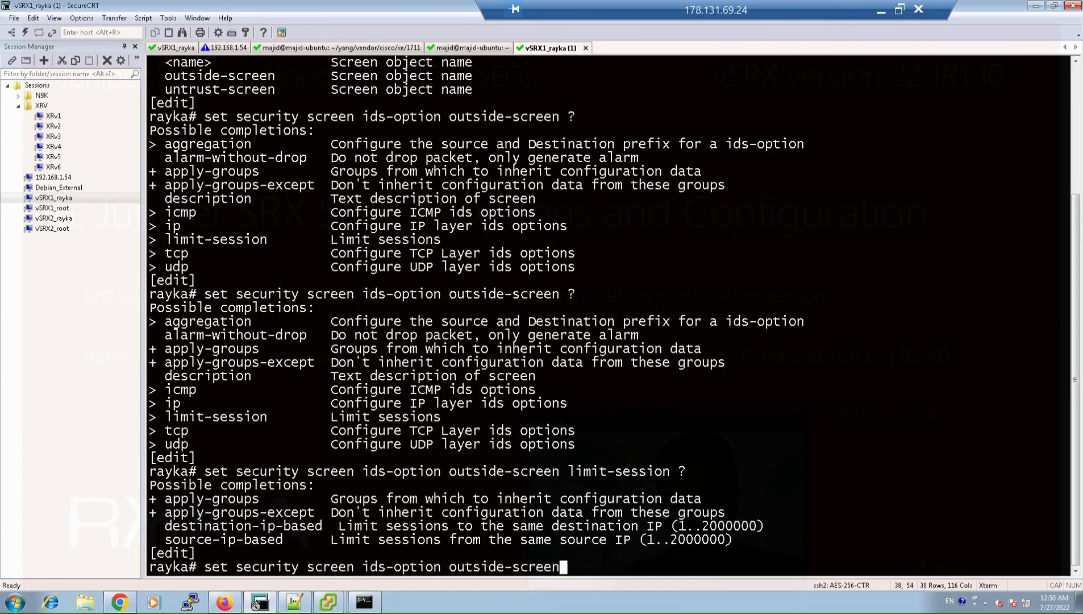
{"action": "type", "text": "icmp ?"}
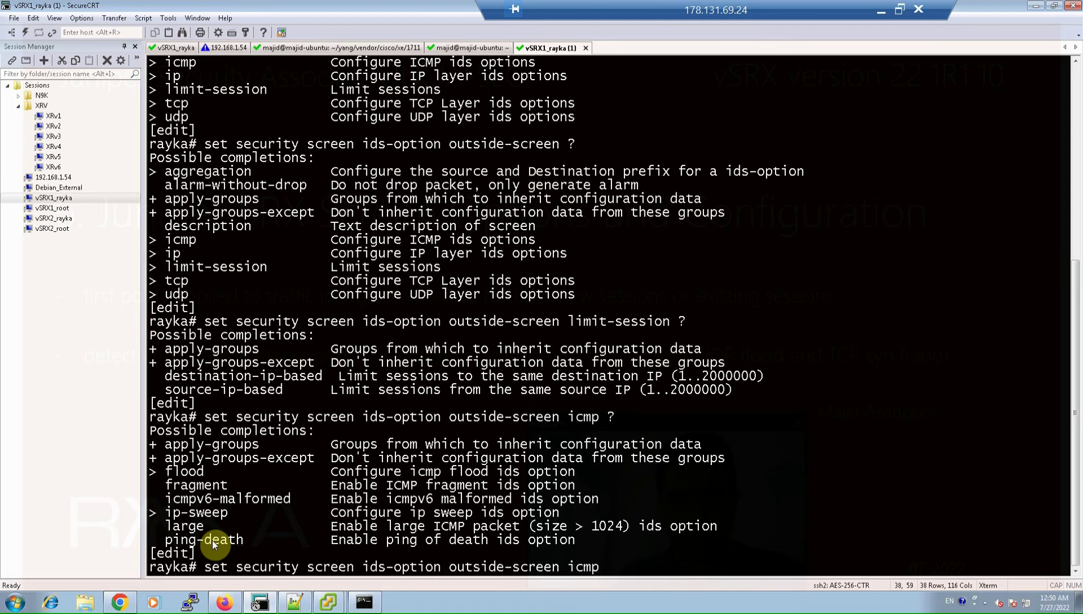
List the IP layer options available under the outside-screen ids-option.
{"action": "key", "text": "BackSpace"}
{"action": "key", "text": "BackSpace"}
{"action": "key", "text": "BackSpace"}
{"action": "key", "text": "BackSpace"}
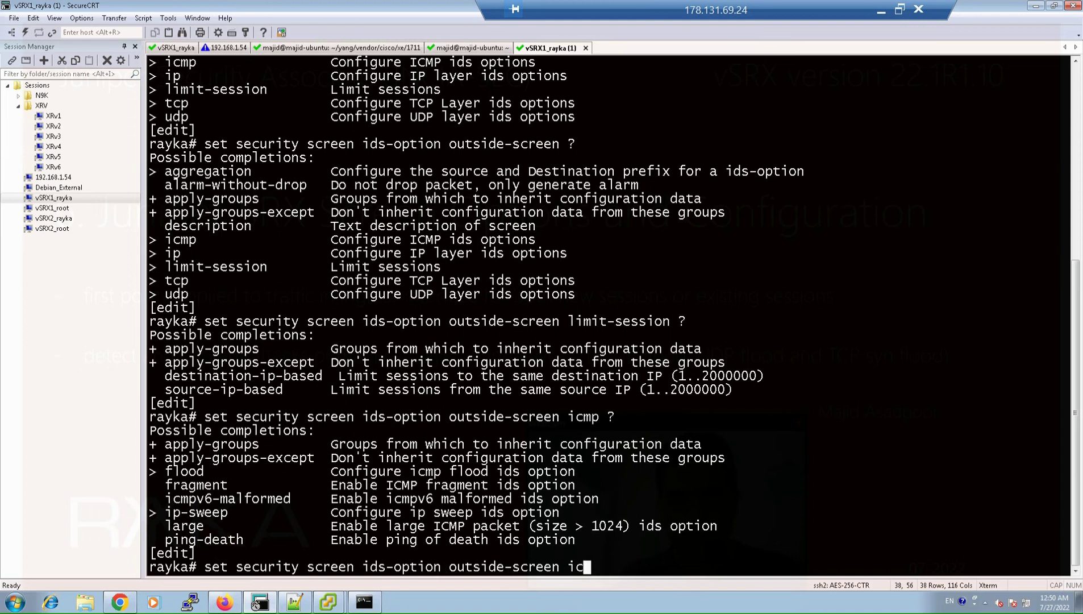
{"action": "type", "text": "p ?"}
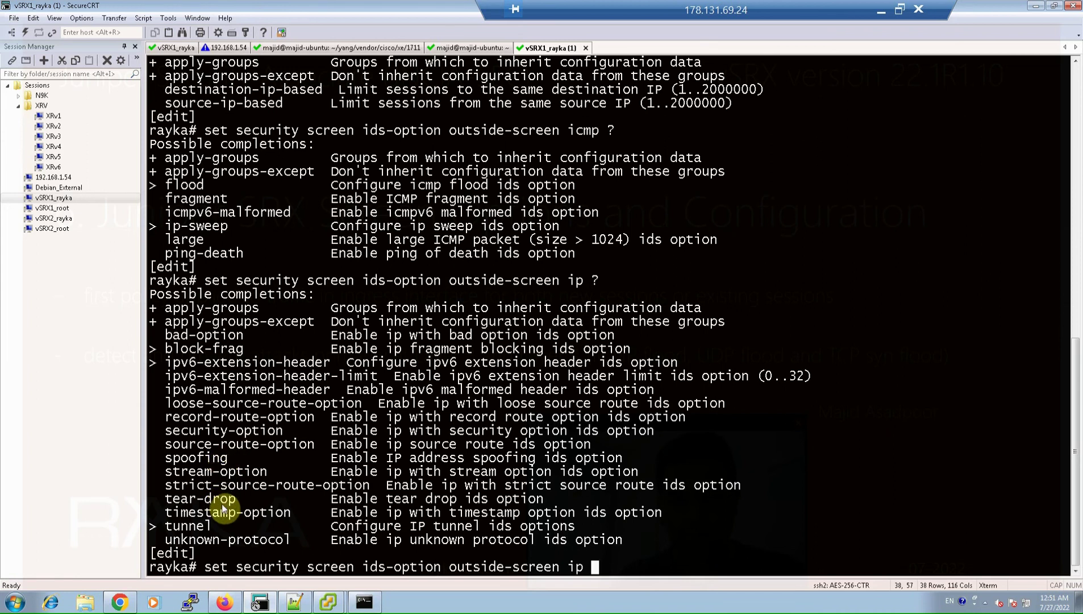
List the TCP options available under the outside-screen ids-option.
{"action": "key", "text": "BackSpace"}
{"action": "key", "text": "BackSpace"}
{"action": "key", "text": "BackSpace"}
{"action": "type", "text": "tcp ?"}
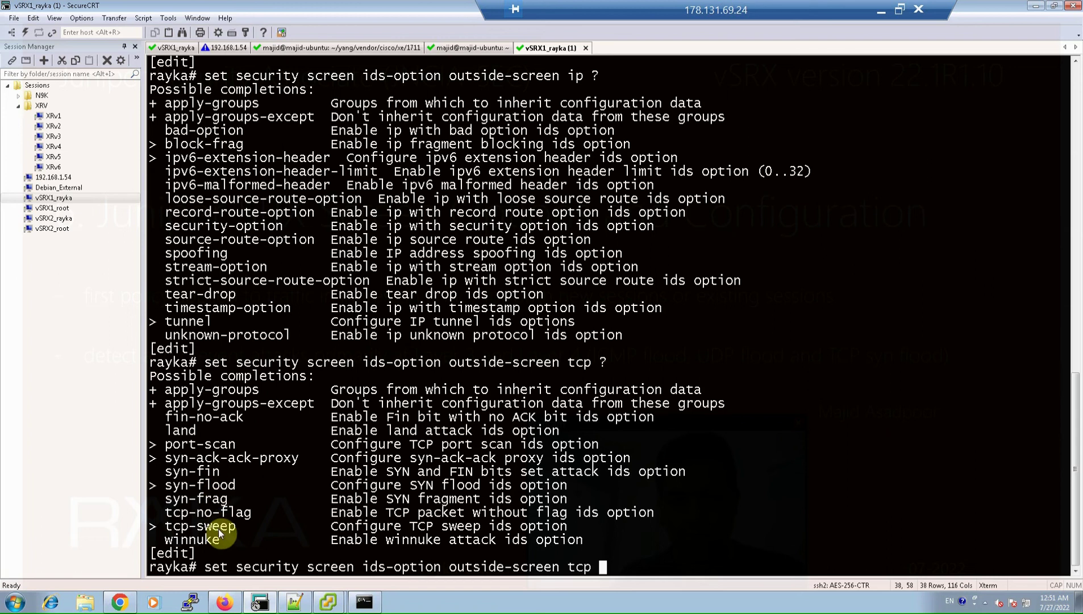
List the UDP options available under the outside-screen ids-option.
{"action": "key", "text": "BackSpace"}
{"action": "key", "text": "BackSpace"}
{"action": "key", "text": "BackSpace"}
{"action": "key", "text": "BackSpace"}
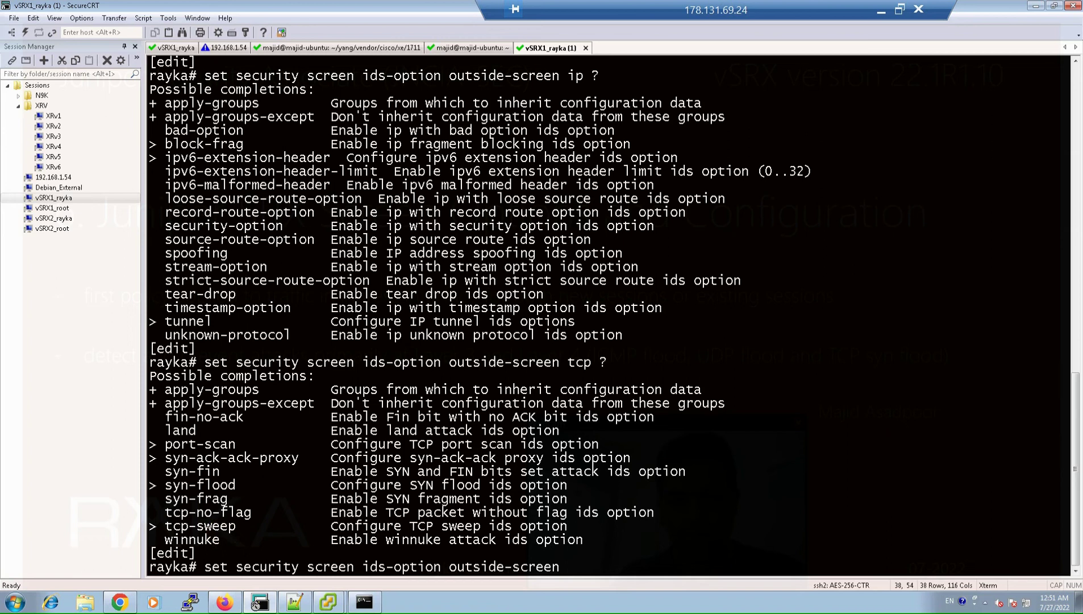
{"action": "type", "text": "udp ?"}
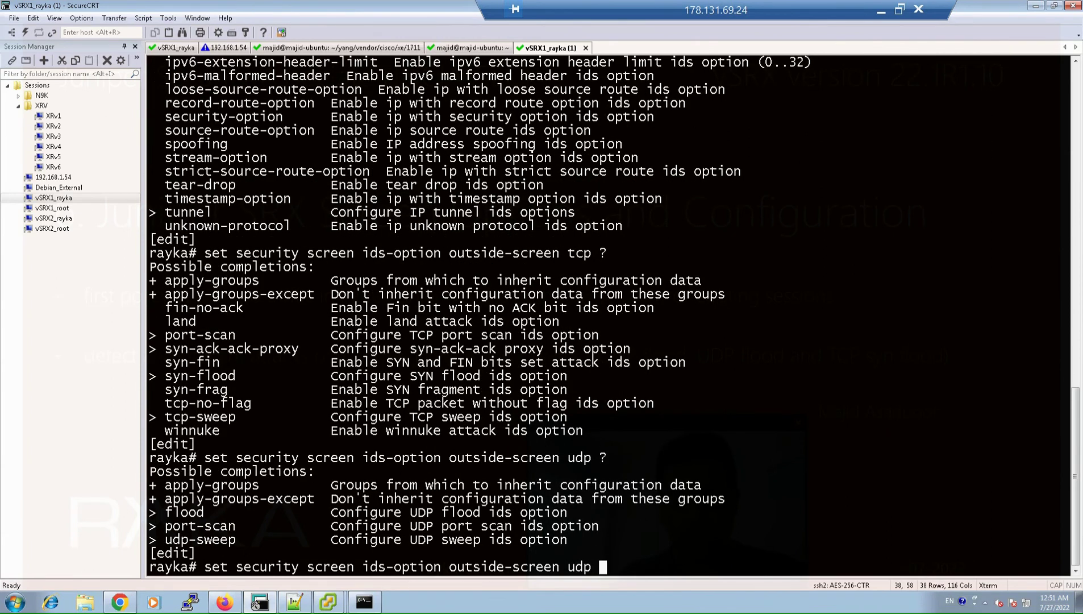
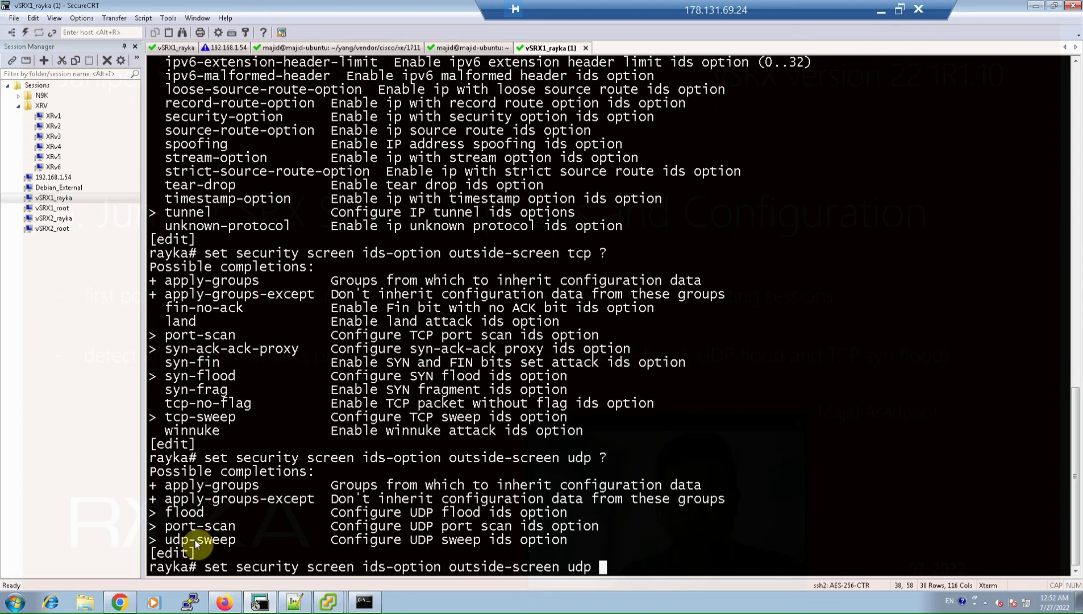
Replace the ids-option part of the command with white-list and list what security screen white-list accepts.
{"action": "key", "text": "BackSpace"}
{"action": "key", "text": "BackSpace"}
{"action": "key", "text": "BackSpace"}
{"action": "key", "text": "BackSpace"}
{"action": "key", "text": "BackSpace"}
{"action": "key", "text": "BackSpace"}
{"action": "key", "text": "BackSpace"}
{"action": "key", "text": "BackSpace"}
{"action": "key", "text": "BackSpace"}
{"action": "key", "text": "BackSpace"}
{"action": "key", "text": "BackSpace"}
{"action": "key", "text": "BackSpace"}
{"action": "key", "text": "BackSpace"}
{"action": "key", "text": "BackSpace"}
{"action": "key", "text": "BackSpace"}
{"action": "key", "text": "BackSpace"}
{"action": "key", "text": "BackSpace"}
{"action": "key", "text": "BackSpace"}
{"action": "key", "text": "BackSpace"}
{"action": "key", "text": "BackSpace"}
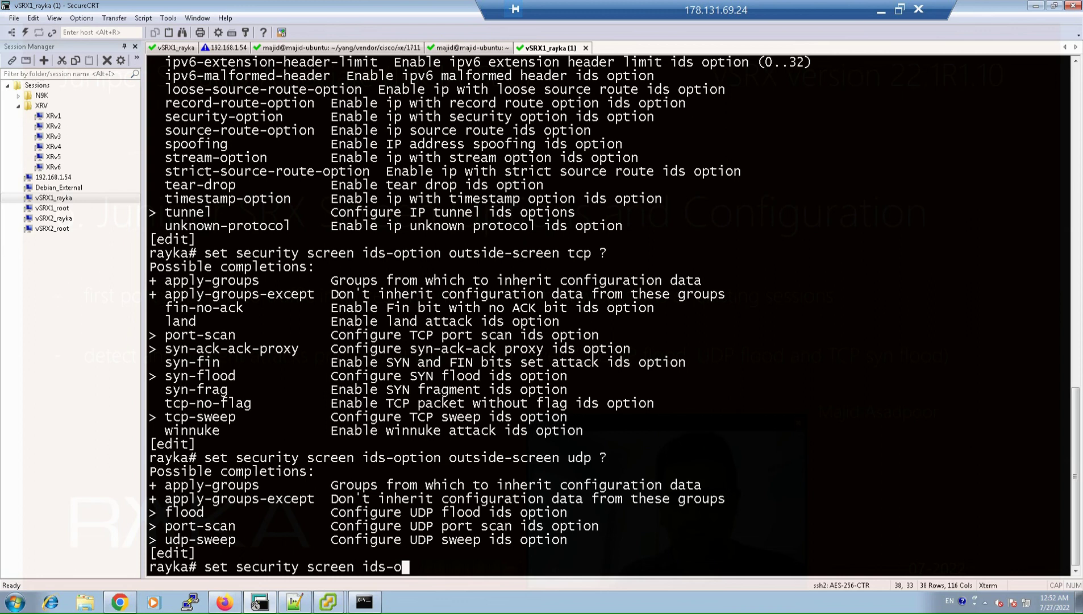
{"action": "key", "text": "BackSpace"}
{"action": "key", "text": "BackSpace"}
{"action": "type", "text": "wh"}
{"action": "key", "text": "Tab"}
{"action": "type", "text": "?"}
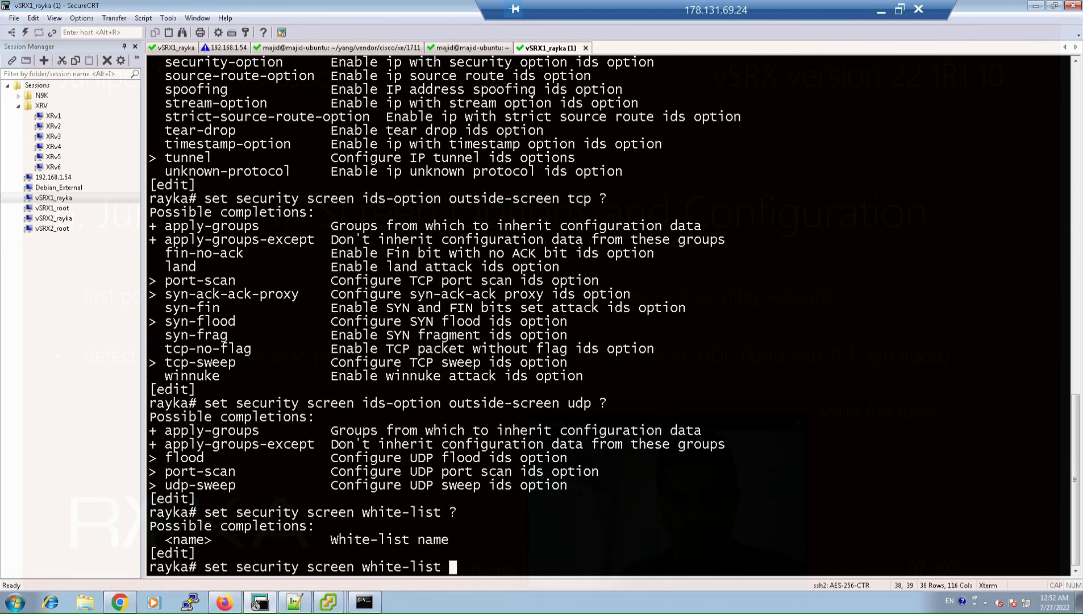
List the options for a screen white-list named WHITELIST and for its address setting.
{"action": "type", "text": "WHITELIST"}
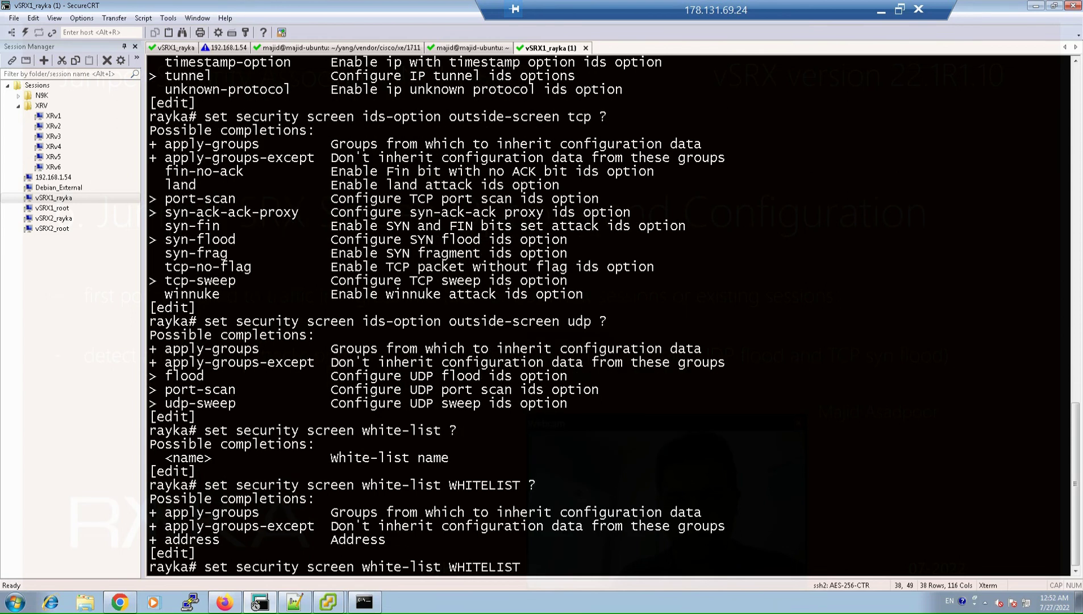
{"action": "type", "text": " ?address "}
{"action": "type", "text": "?"}
Draft the WHITELIST command with address 10.10.10.0/24, and discard it without running it.
{"action": "type", "text": "10.10.10/"}
{"action": "key", "text": "BackSpace"}
{"action": "type", "text": ".0/24"}
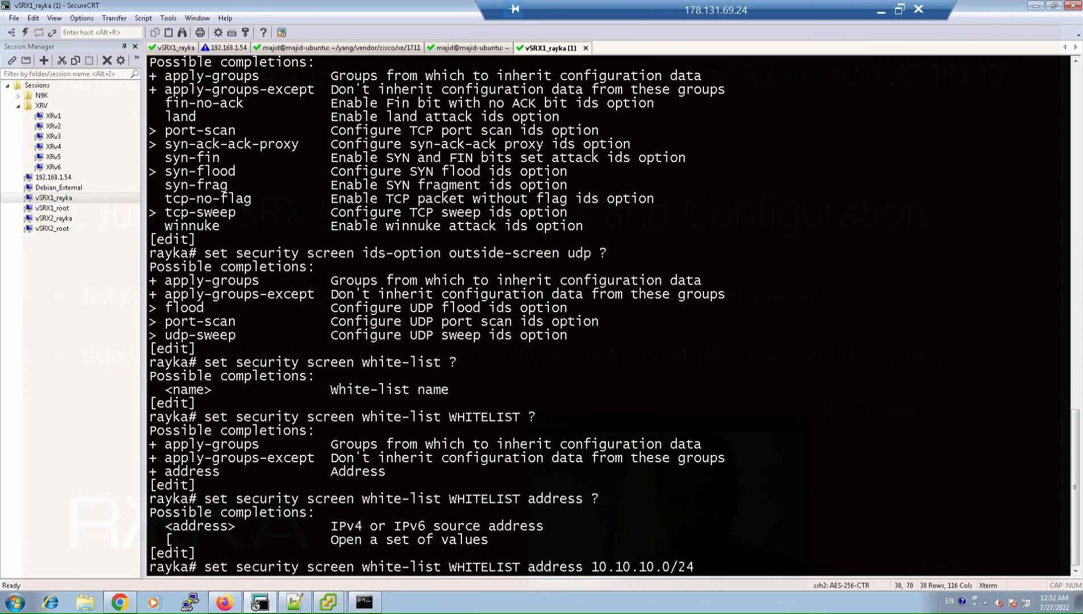
{"action": "key", "text": "ctrl+u"}
{"action": "key", "text": "Return"}
{"action": "key", "text": "Return"}
{"action": "key", "text": "Return"}
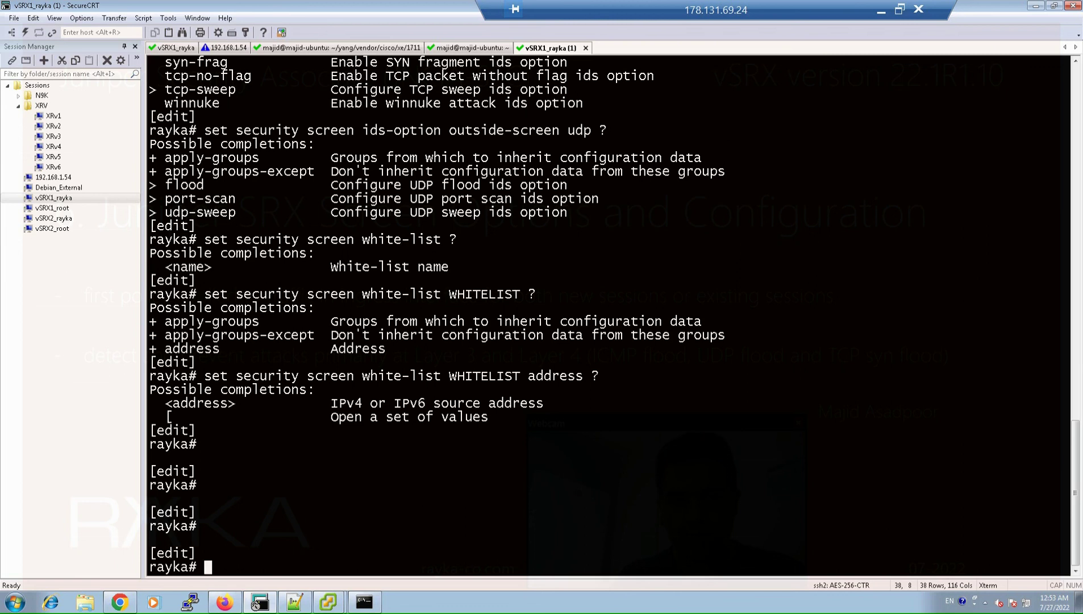
Set the ICMP flood threshold of the outside-screen ids-option to 10, checking the available flood options first.
{"action": "type", "text": "set security scree"}
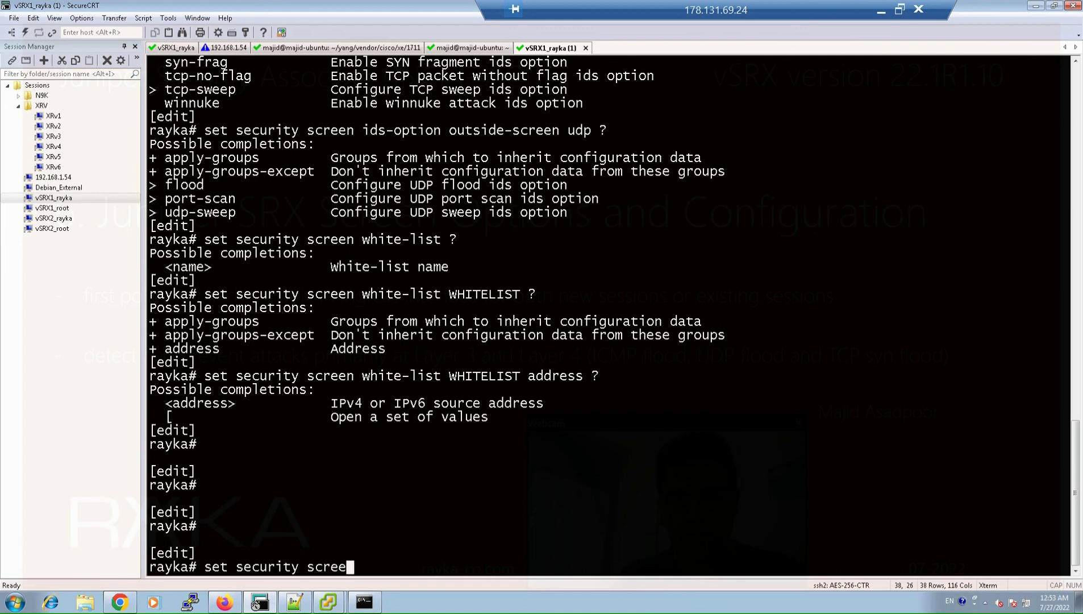
{"action": "type", "text": "n ids-option "}
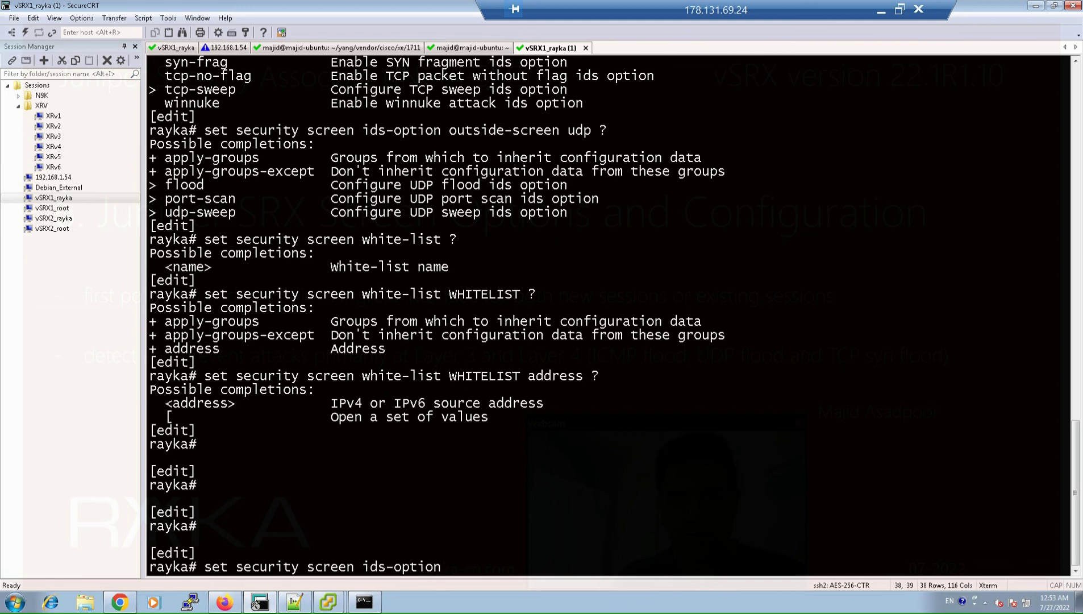
{"action": "type", "text": "outside-screen "}
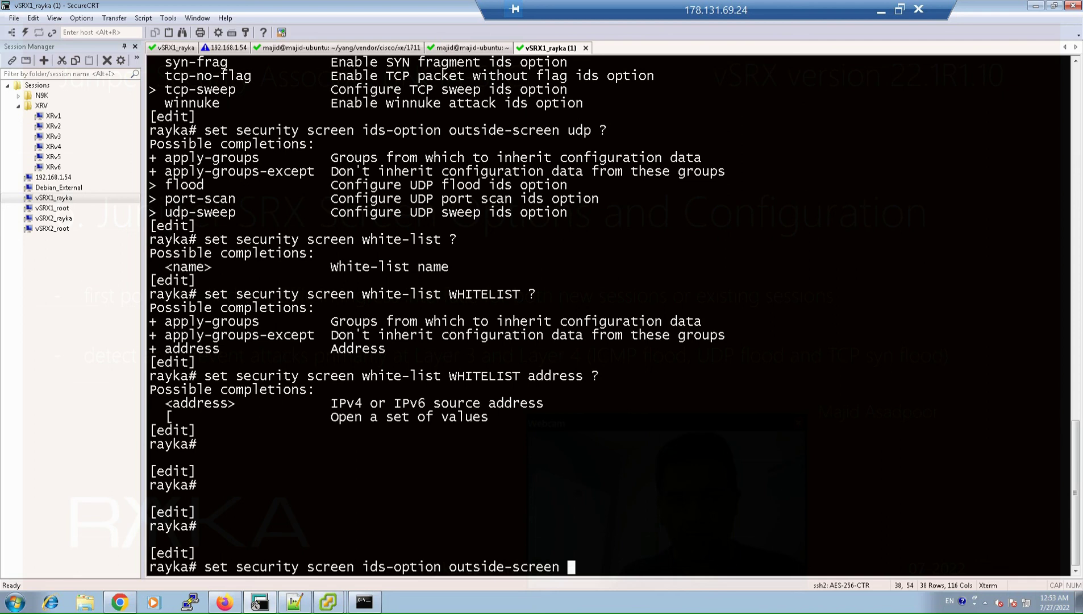
{"action": "type", "text": "icmp flood "}
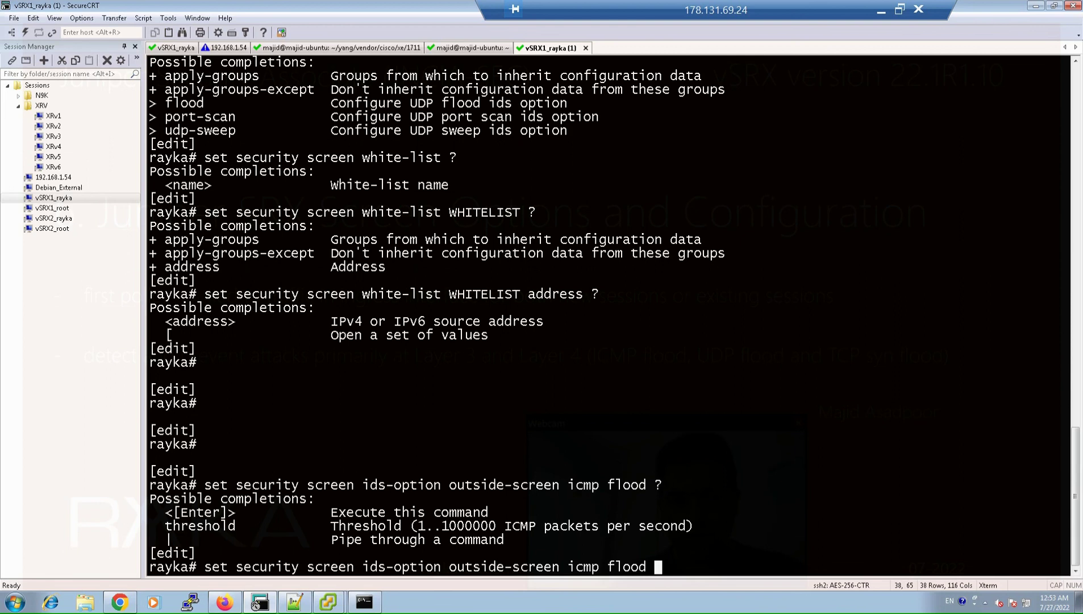
{"action": "type", "text": "?threshold 10"}
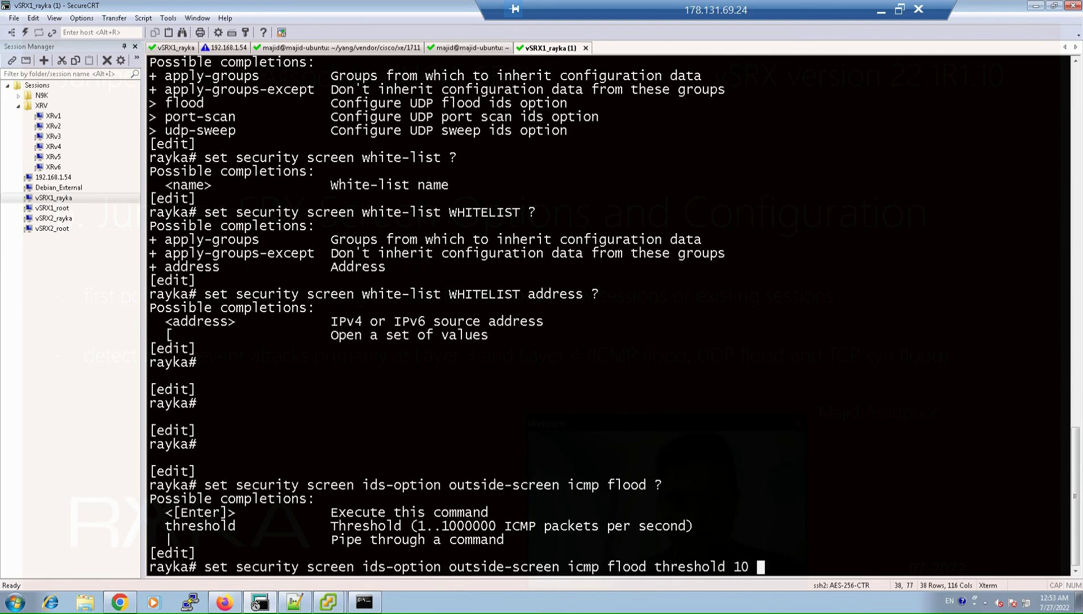
{"action": "key", "text": "Return"}
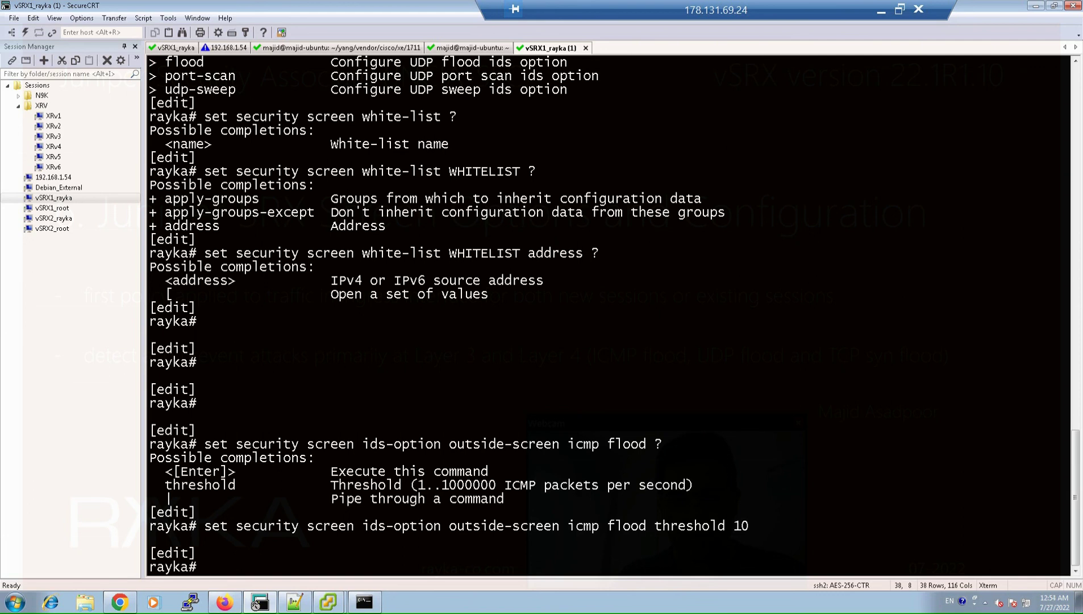
Apply the outside-screen screen to the security zone outside.
{"action": "key", "text": "Up"}
{"action": "key", "text": "BackSpace"}
{"action": "key", "text": "BackSpace"}
{"action": "key", "text": "BackSpace"}
{"action": "key", "text": "BackSpace"}
{"action": "key", "text": "BackSpace"}
{"action": "key", "text": "BackSpace"}
{"action": "key", "text": "BackSpace"}
{"action": "key", "text": "BackSpace"}
{"action": "key", "text": "BackSpace"}
{"action": "key", "text": "BackSpace"}
{"action": "key", "text": "BackSpace"}
{"action": "key", "text": "BackSpace"}
{"action": "key", "text": "BackSpace"}
{"action": "key", "text": "BackSpace"}
{"action": "key", "text": "BackSpace"}
{"action": "key", "text": "BackSpace"}
{"action": "key", "text": "BackSpace"}
{"action": "key", "text": "BackSpace"}
{"action": "key", "text": "BackSpace"}
{"action": "key", "text": "BackSpace"}
{"action": "type", "text": "zones s"}
{"action": "key", "text": "Tab"}
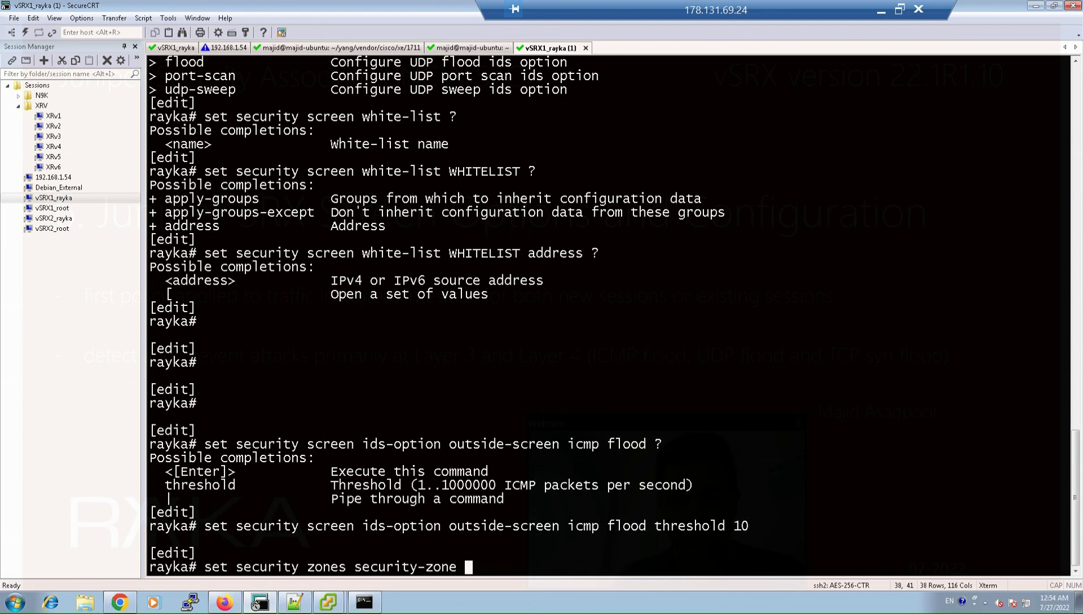
{"action": "type", "text": "outside sc"}
{"action": "key", "text": "Tab"}
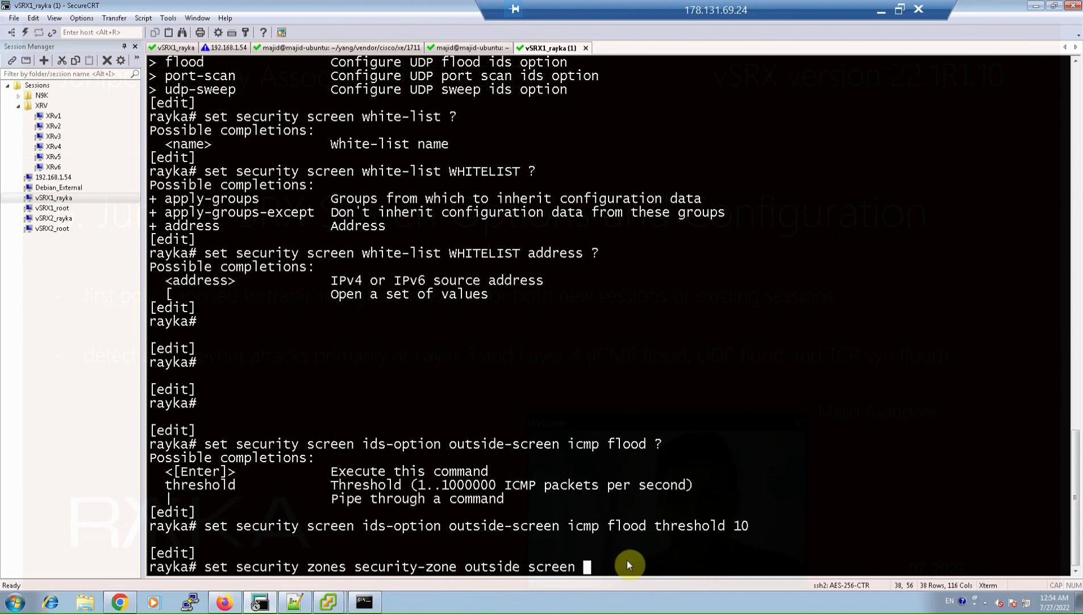
{"action": "double_click", "coordinate": [504, 448]}
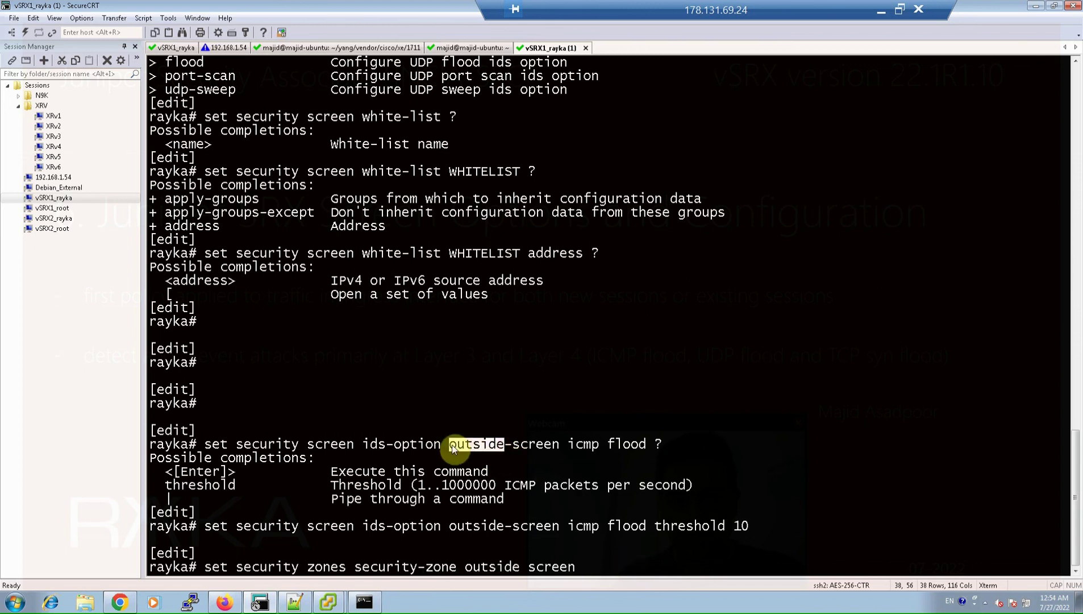
{"action": "left_click_drag", "start_coordinate": [476, 450], "coordinate": [559, 450]}
{"action": "right_click", "coordinate": [537, 410]}
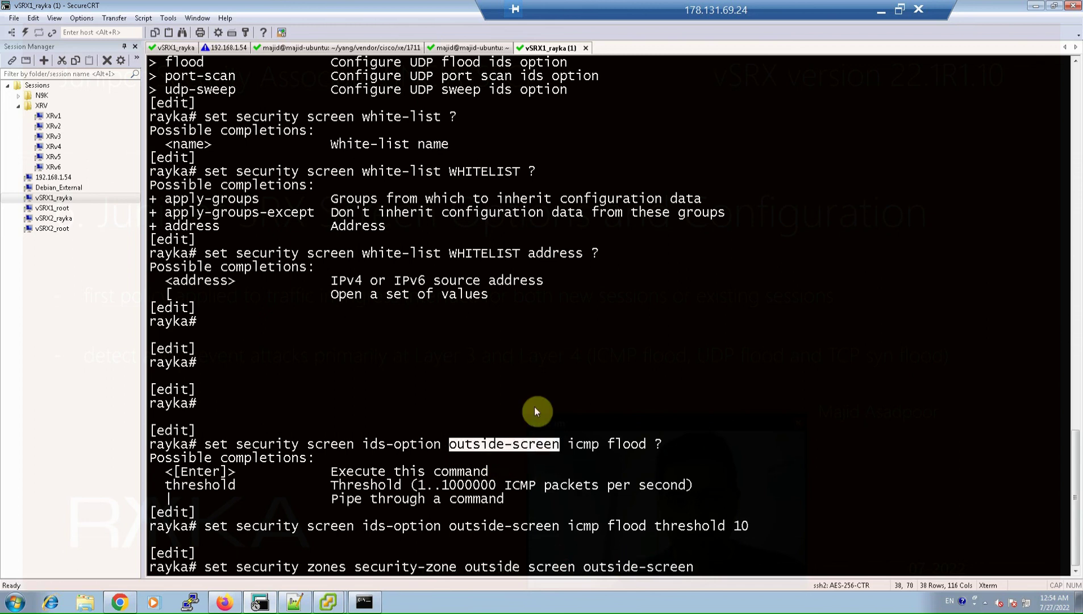
{"action": "key", "text": "Return"}
Compare the candidate configuration with the active one, and display the active configuration in set format filtered for outside-screen.
{"action": "type", "text": "show | compare"}
{"action": "key", "text": "Return"}
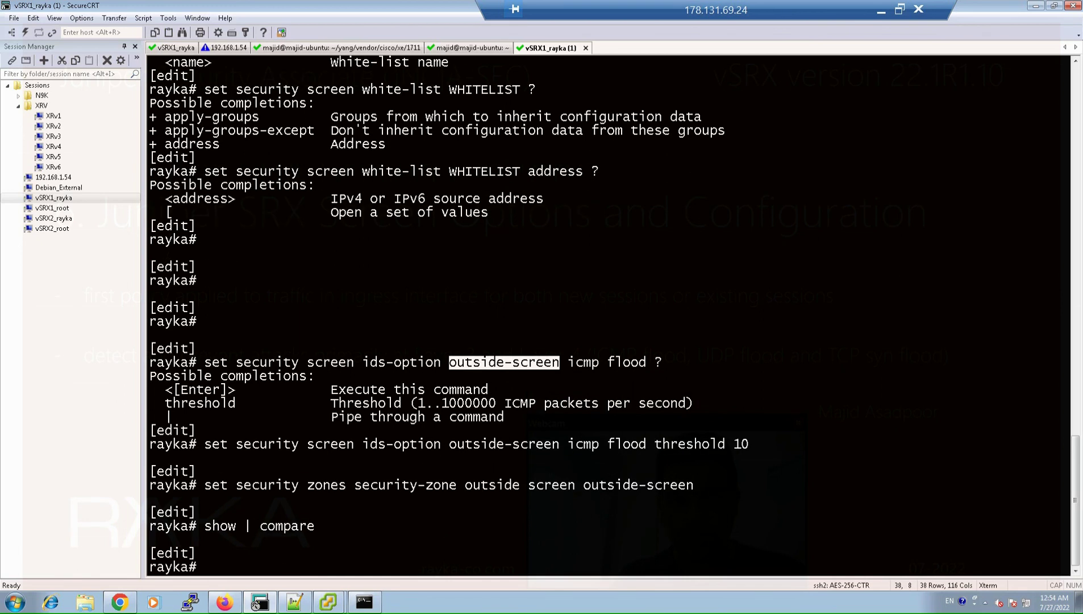
{"action": "type", "text": "run show"}
{"action": "key", "text": "BackSpace"}
{"action": "key", "text": "BackSpace"}
{"action": "key", "text": "BackSpace"}
{"action": "key", "text": "BackSpace"}
{"action": "key", "text": "BackSpace"}
{"action": "key", "text": "BackSpace"}
{"action": "key", "text": "BackSpace"}
{"action": "key", "text": "BackSpace"}
{"action": "type", "text": "run show configuration | displa"}
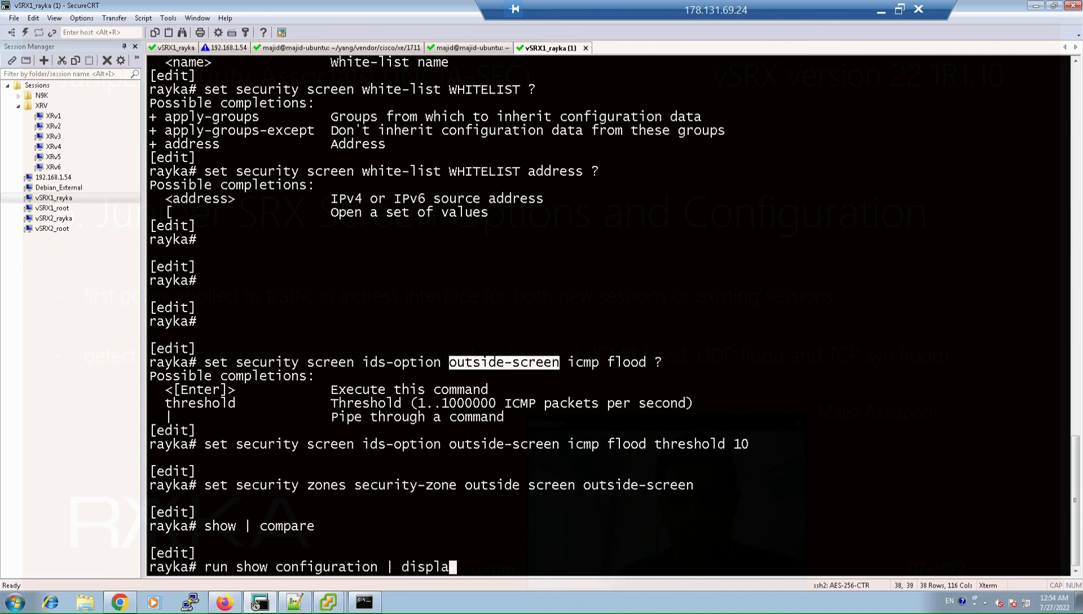
{"action": "type", "text": "y set | grep outs"}
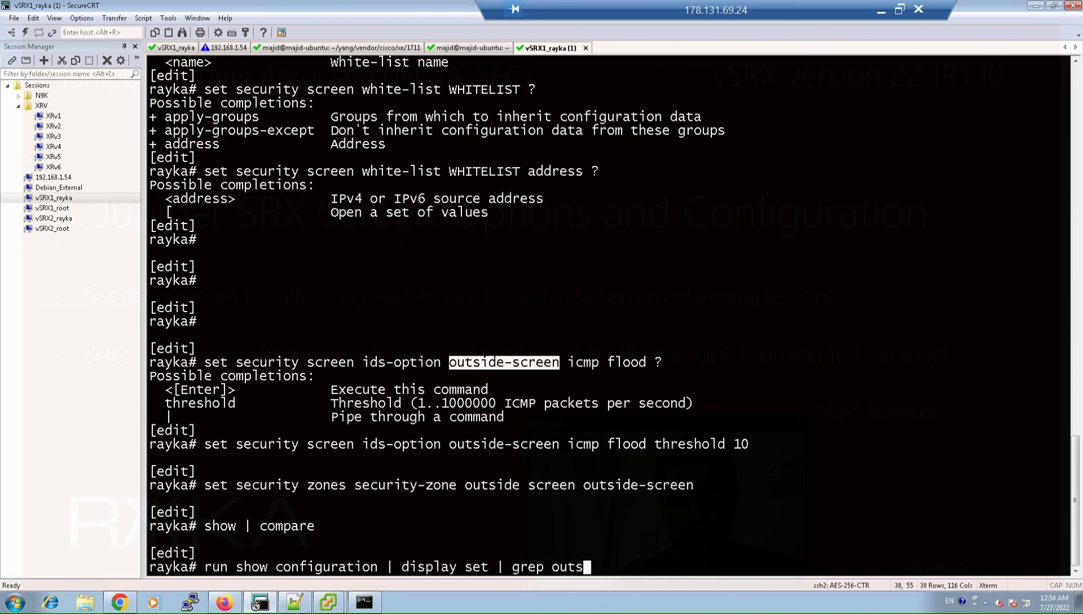
{"action": "type", "text": "ide-screen"}
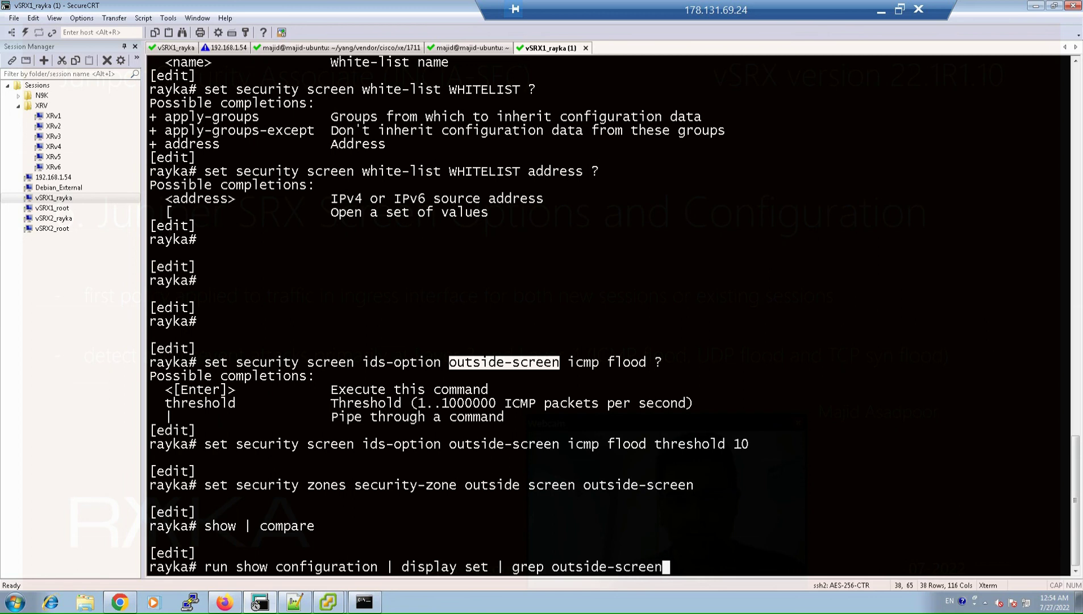
{"action": "key", "text": "Return"}
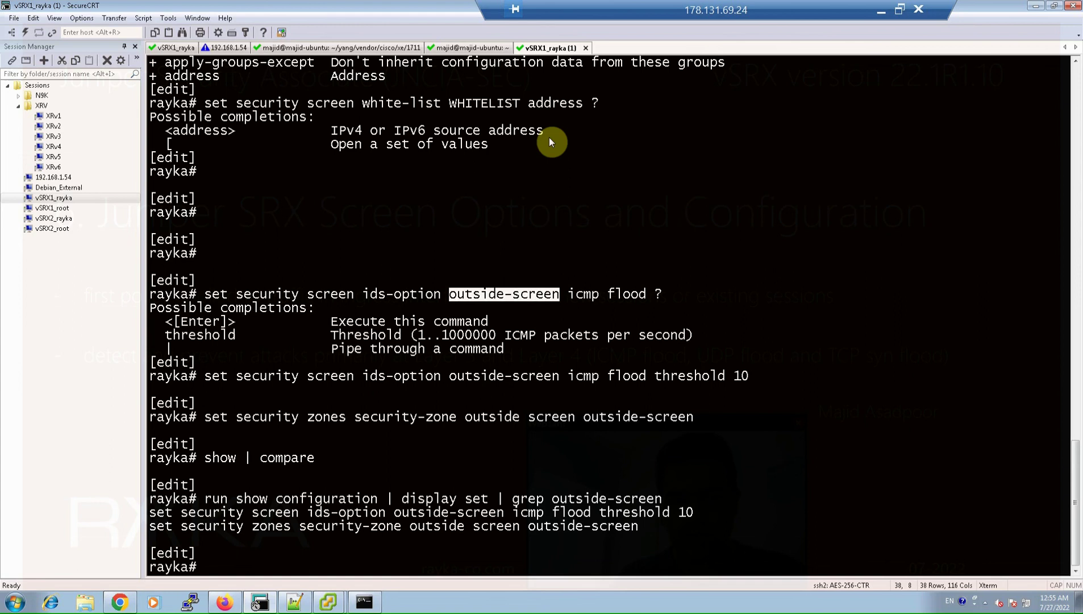
Run a flood ping with sudo from the Ubuntu session to 192.168.1.250, stop it, and highlight the packet loss percentage.
{"action": "key", "text": "ctrl+shift+Tab"}
{"action": "type", "text": "sudo ping 192"}
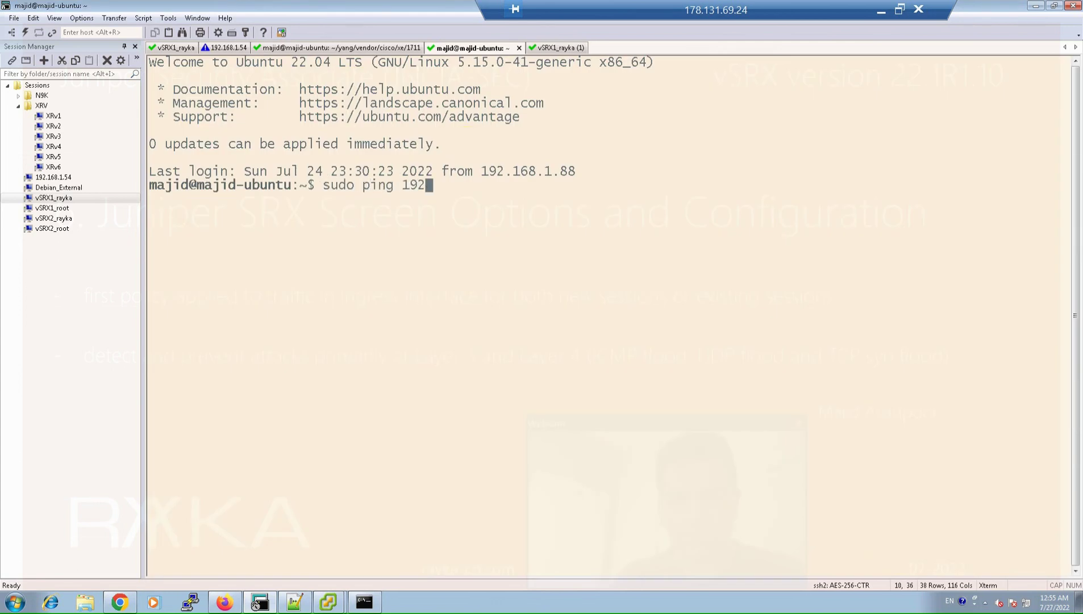
{"action": "type", "text": ".168.1.250"}
{"action": "key", "text": "Left"}
{"action": "key", "text": "Left"}
{"action": "key", "text": "Left"}
{"action": "key", "text": "Left"}
{"action": "key", "text": "Left"}
{"action": "key", "text": "Left"}
{"action": "key", "text": "Left"}
{"action": "key", "text": "Left"}
{"action": "key", "text": "Left"}
{"action": "key", "text": "Left"}
{"action": "key", "text": "Left"}
{"action": "key", "text": "Left"}
{"action": "key", "text": "Left"}
{"action": "key", "text": "Left"}
{"action": "key", "text": "Left"}
{"action": "key", "text": "Left"}
{"action": "key", "text": "Left"}
{"action": "key", "text": "Left"}
{"action": "key", "text": "Left"}
{"action": "key", "text": "Right"}
{"action": "key", "text": "Right"}
{"action": "key", "text": "Right"}
{"action": "key", "text": "Right"}
{"action": "key", "text": "Right"}
{"action": "key", "text": "Right"}
{"action": "type", "text": "-f"}
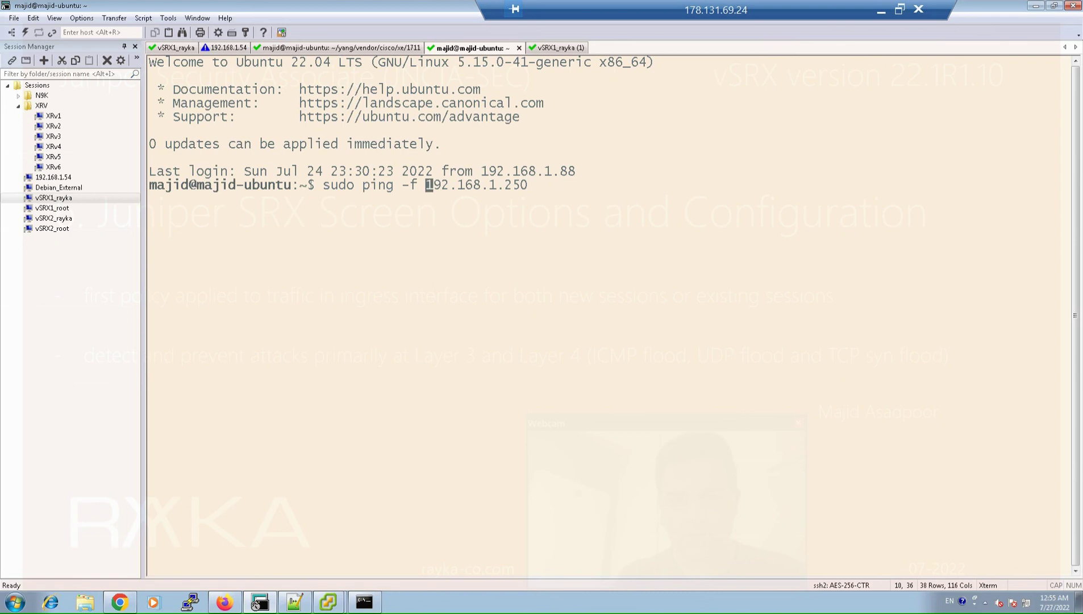
{"action": "key", "text": "Return"}
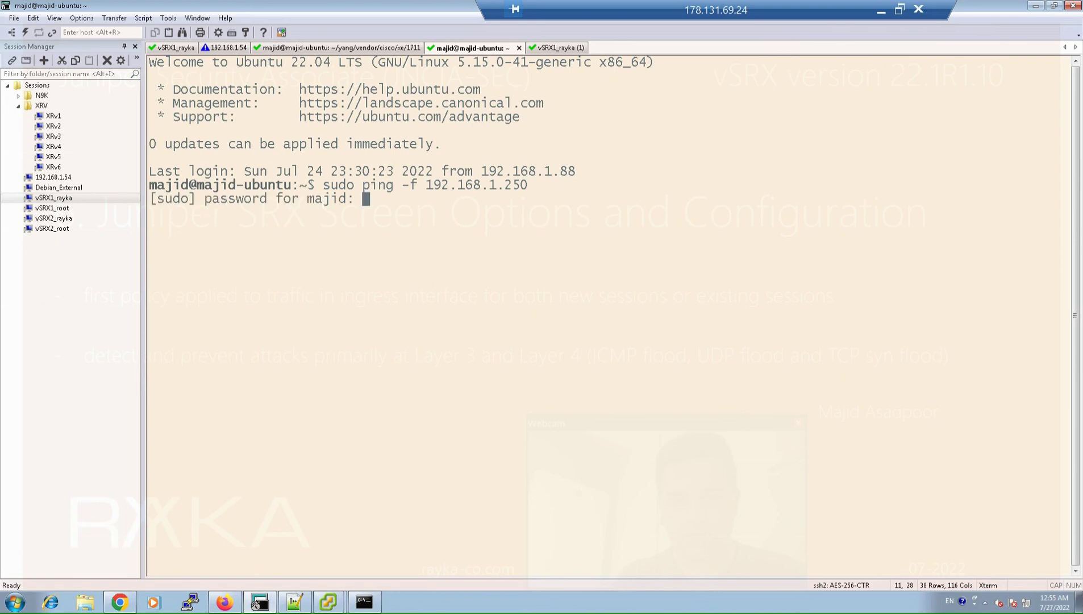
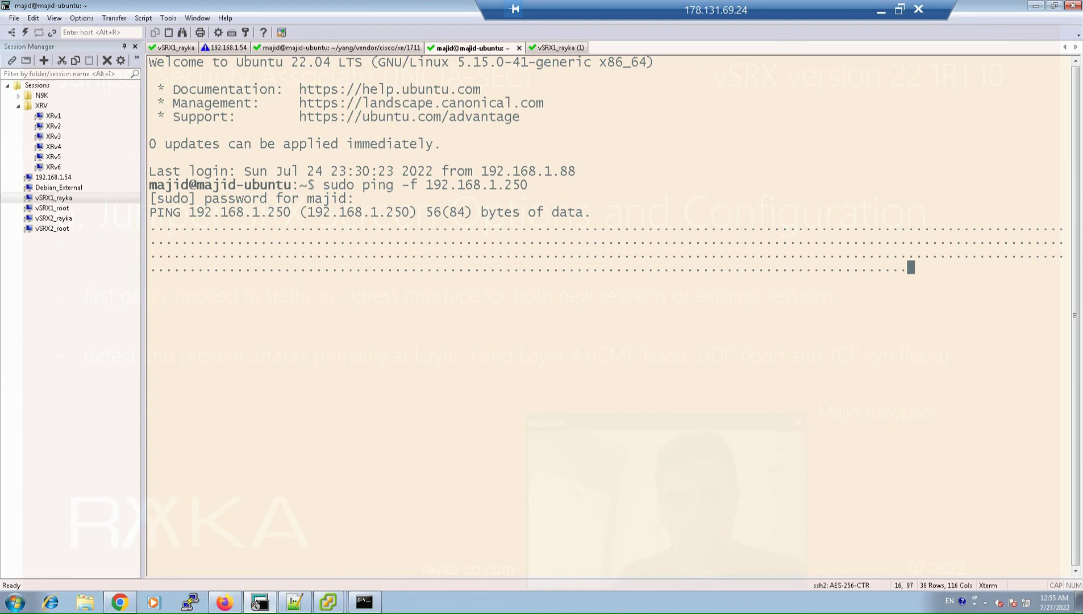
{"action": "key", "text": "ctrl+c"}
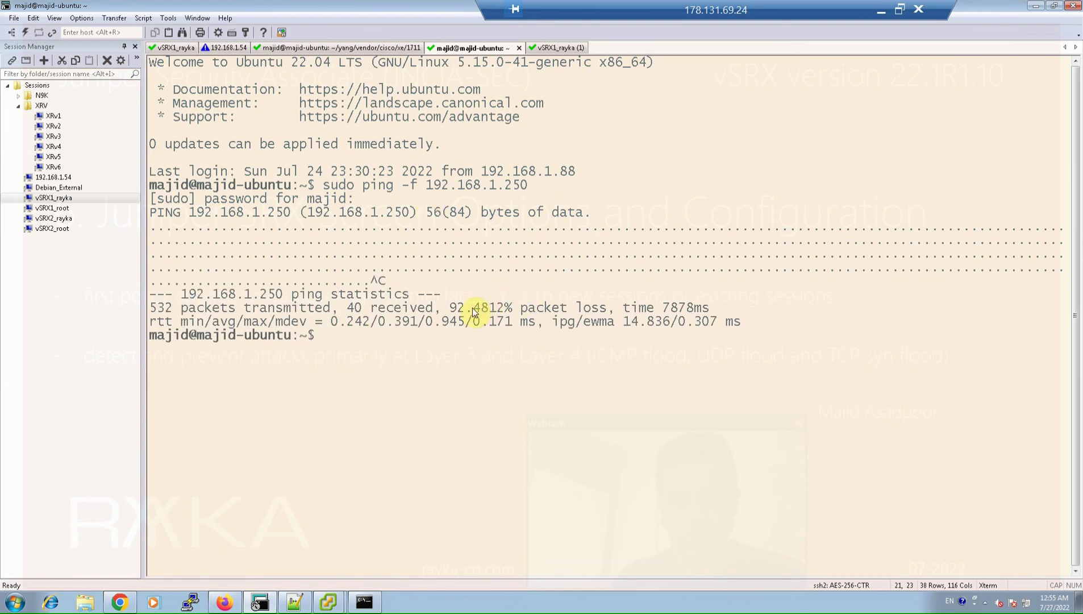
{"action": "left_click_drag", "start_coordinate": [450, 307], "coordinate": [489, 307]}
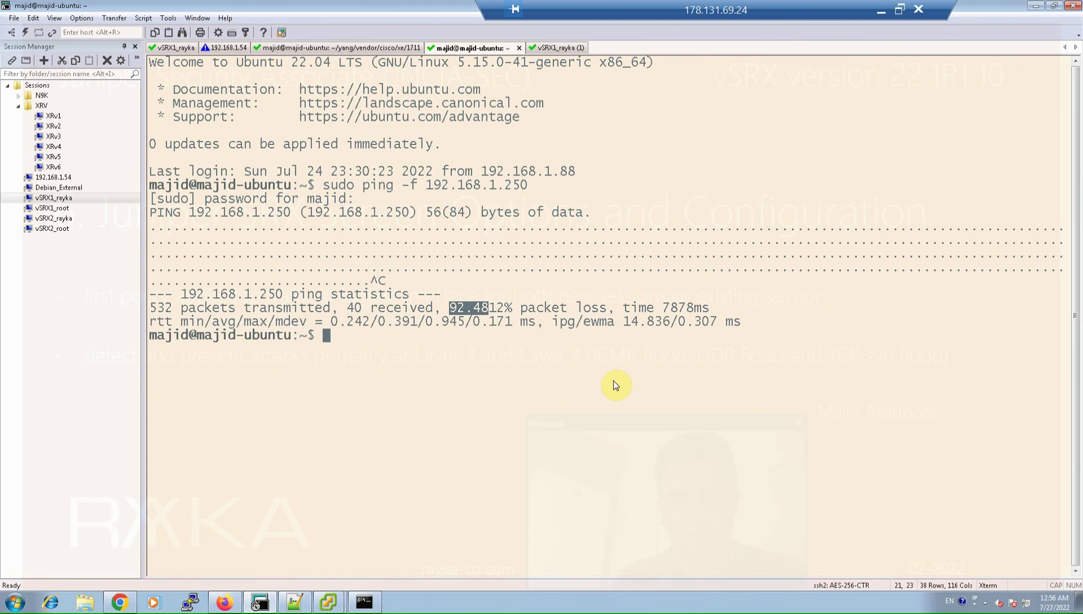
Display the security screen statistics for zone outside on vSRX1 from configuration mode, and highlight the ICMP flood counter.
{"action": "key", "text": "ctrl+Tab"}
{"action": "type", "text": "run show"}
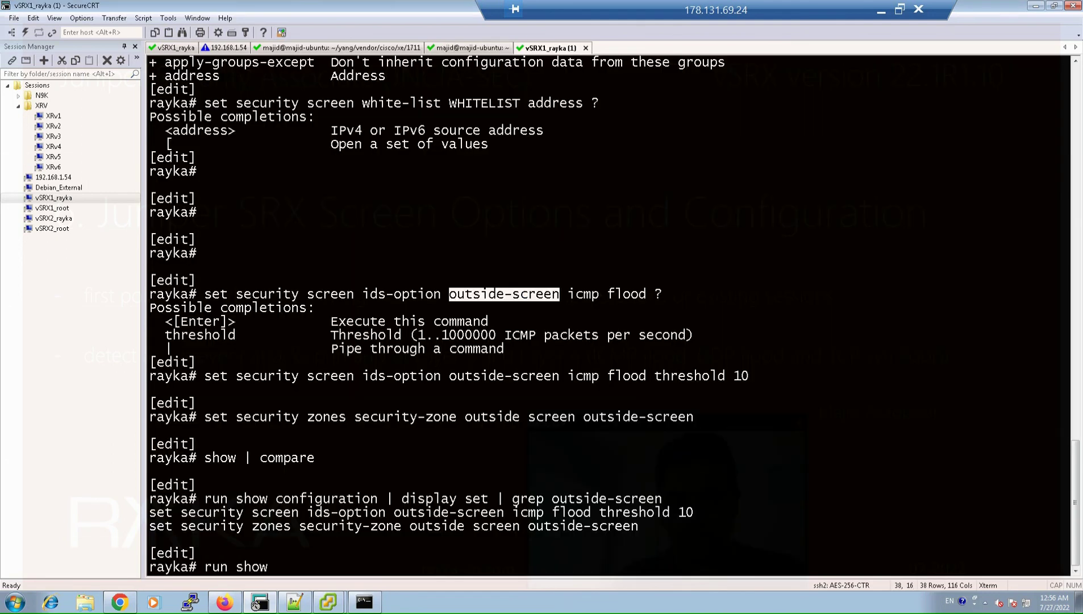
{"action": "type", "text": " security screen st"}
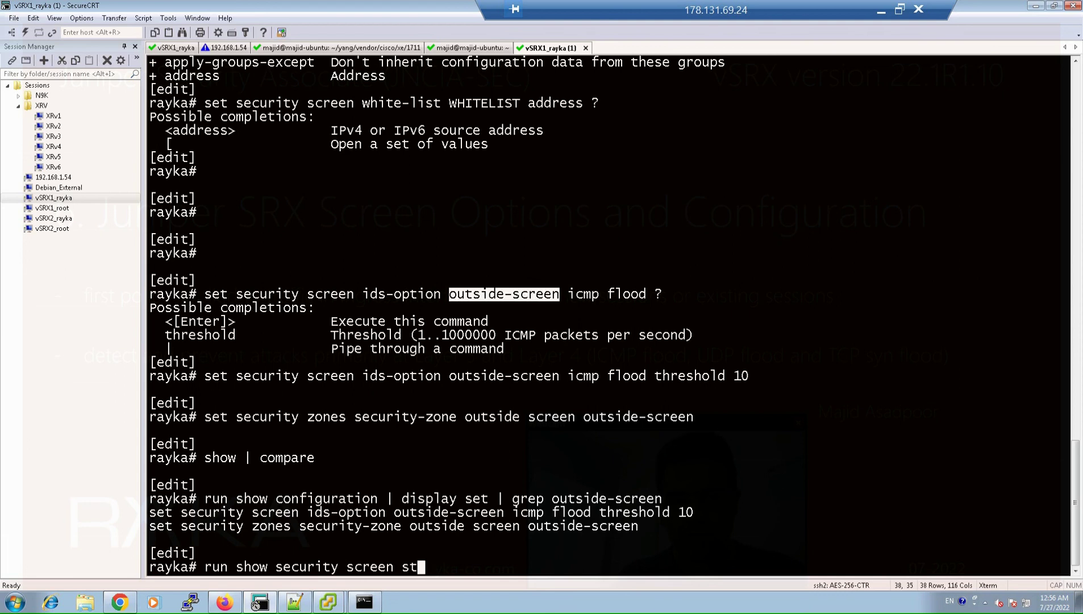
{"action": "type", "text": "atistics zone outside"}
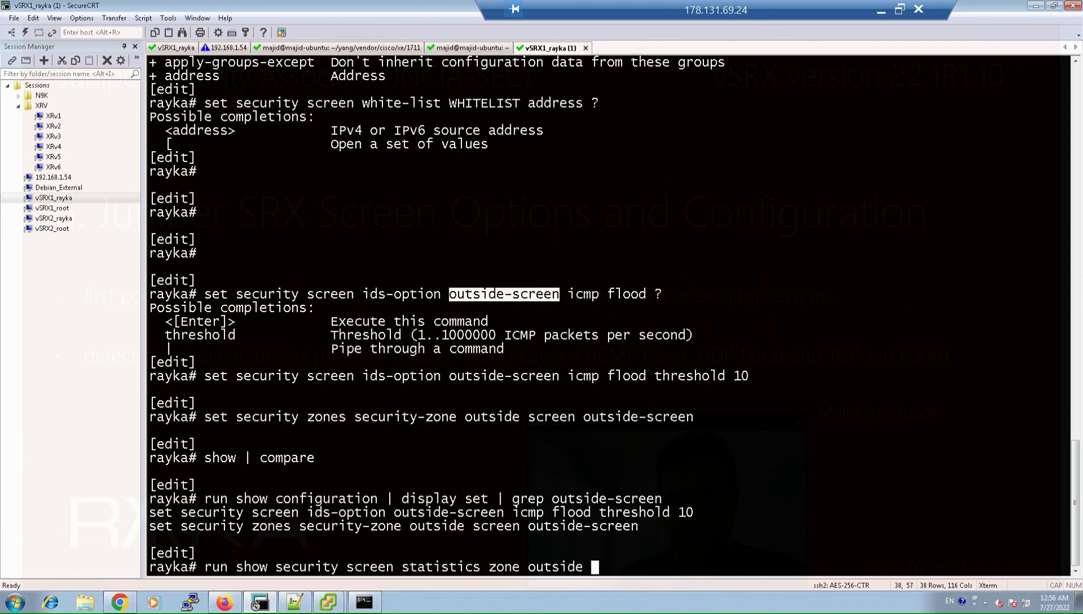
{"action": "key", "text": "Return"}
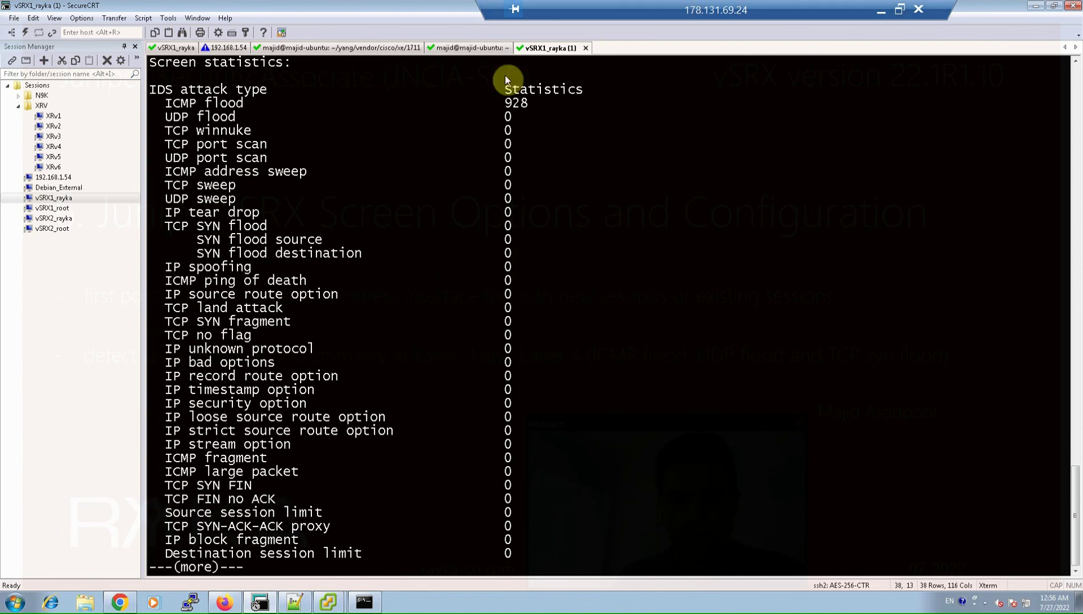
{"action": "left_click_drag", "start_coordinate": [165, 105], "coordinate": [534, 109]}
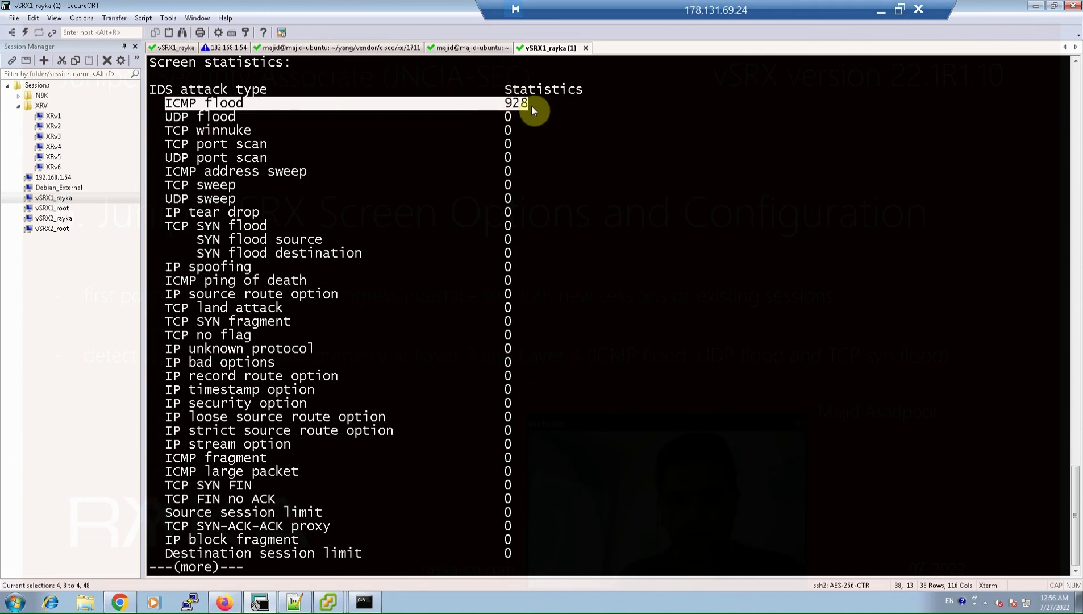